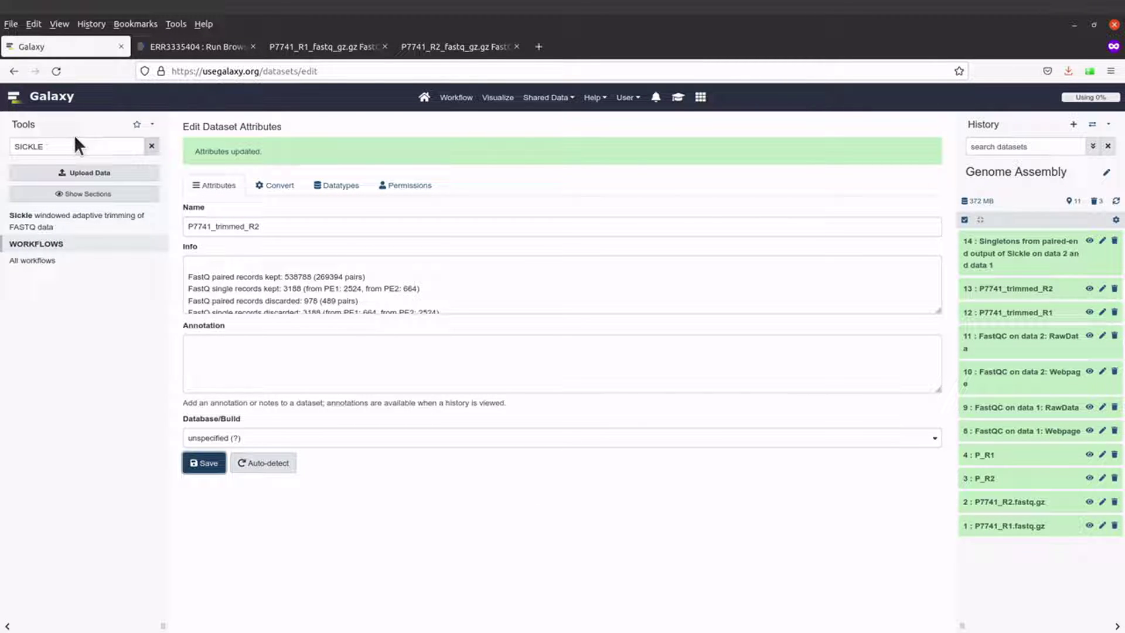
Search the tools for SPADES and open the SPAdes genome assembler for regular and single-cell projects.
drag(72, 146, 2, 129)
key(BackSpace)
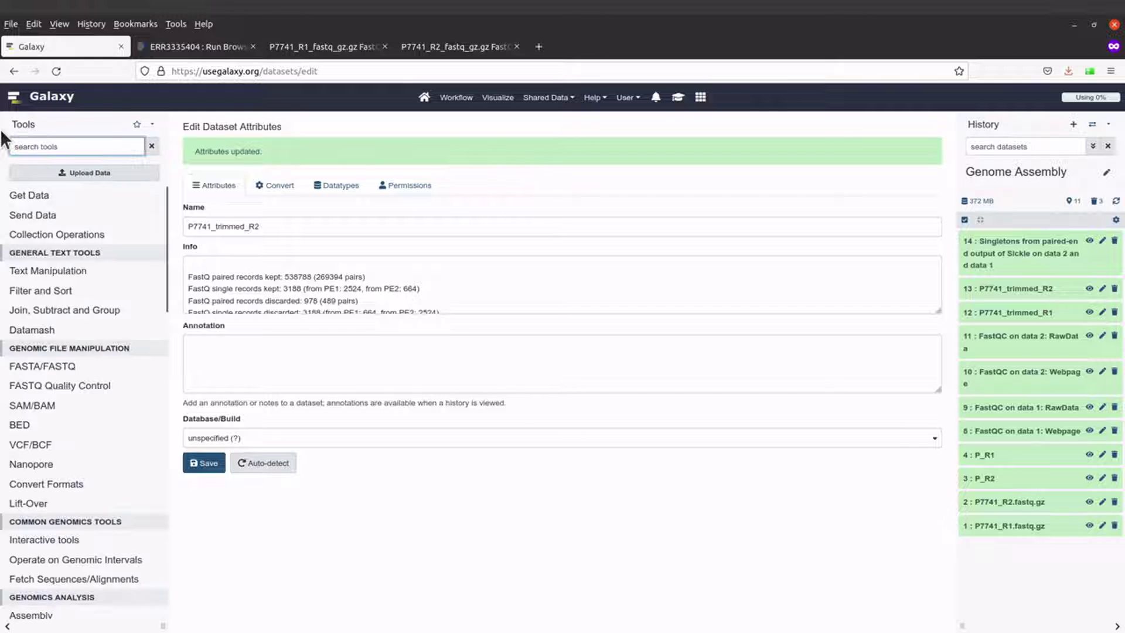
text(SPADES)
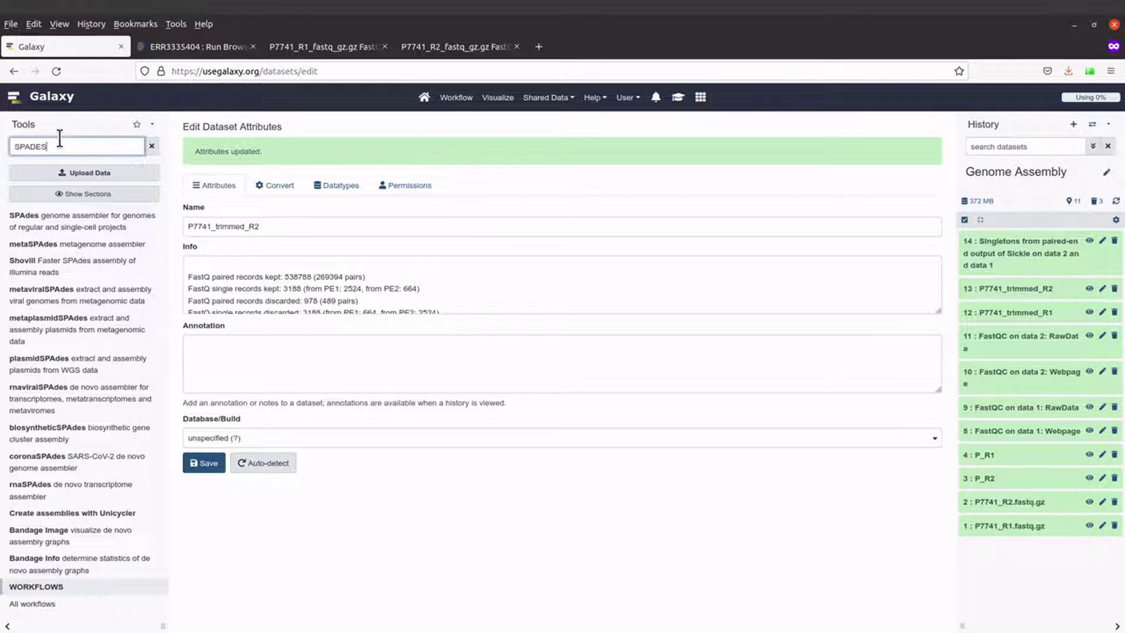
click(120, 223)
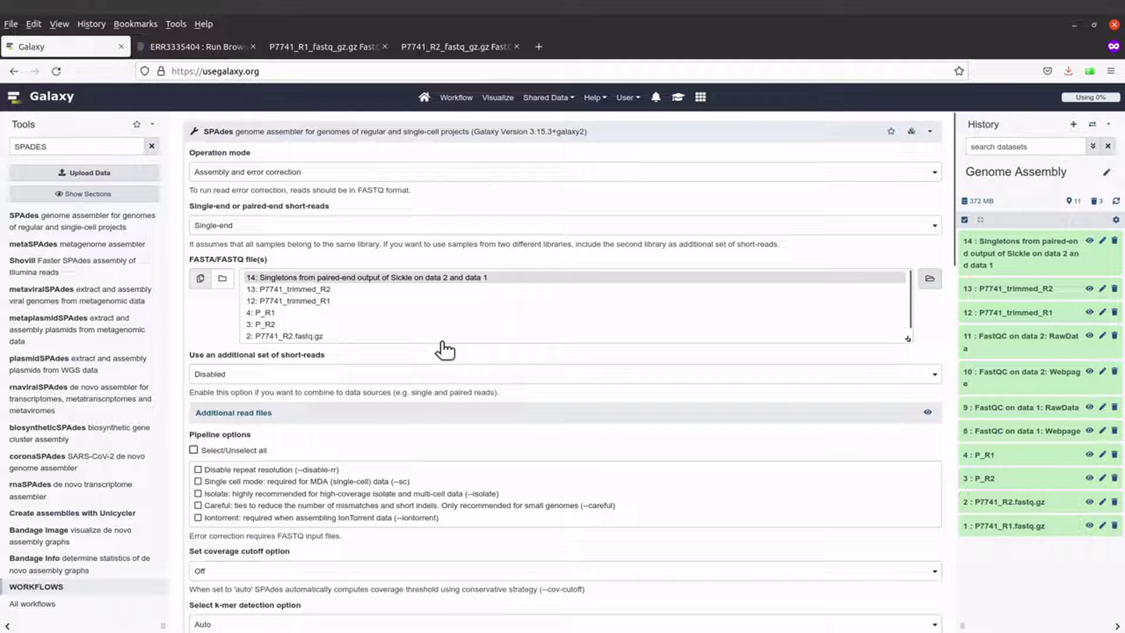
Keep the operation mode at Assembly and error correction and set the short-read type to Paired-end: individual datasets.
click(343, 171)
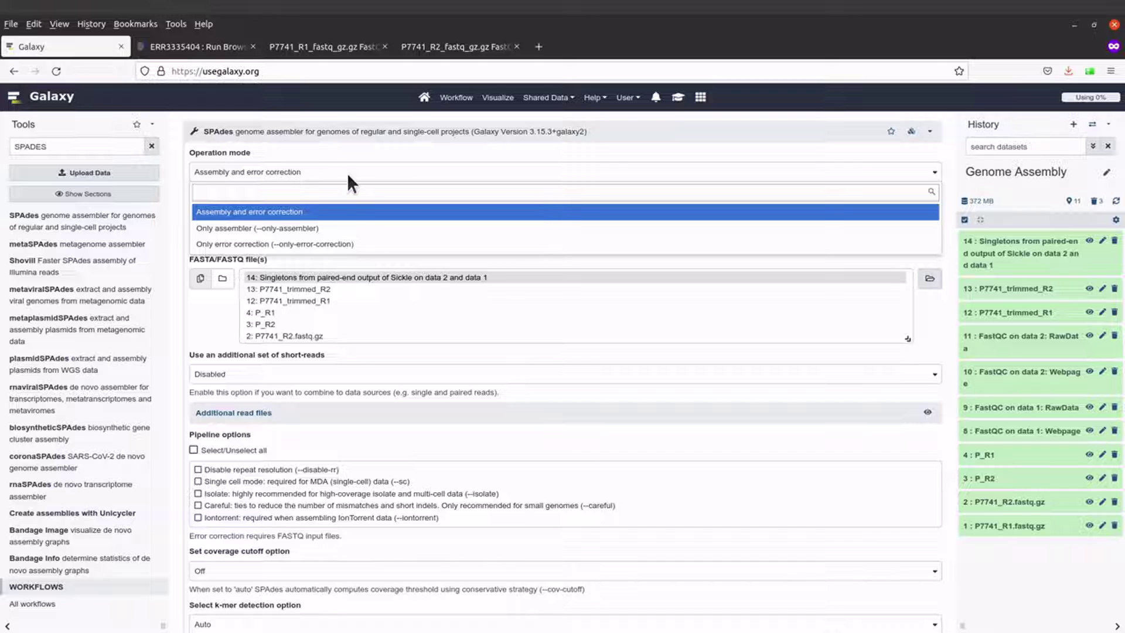
click(399, 172)
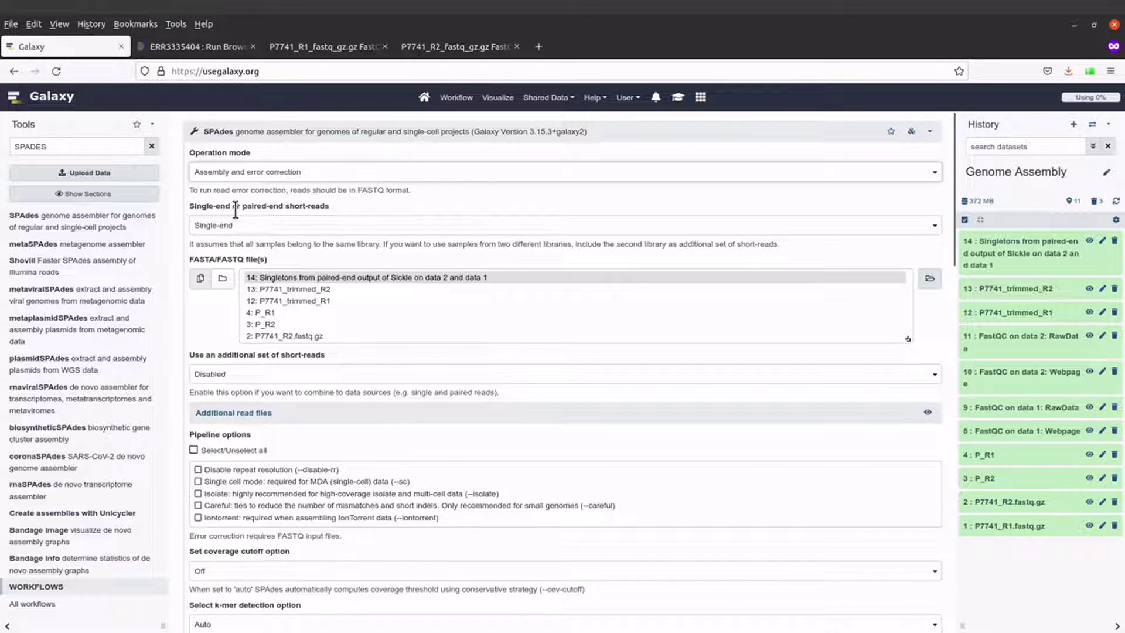
click(393, 224)
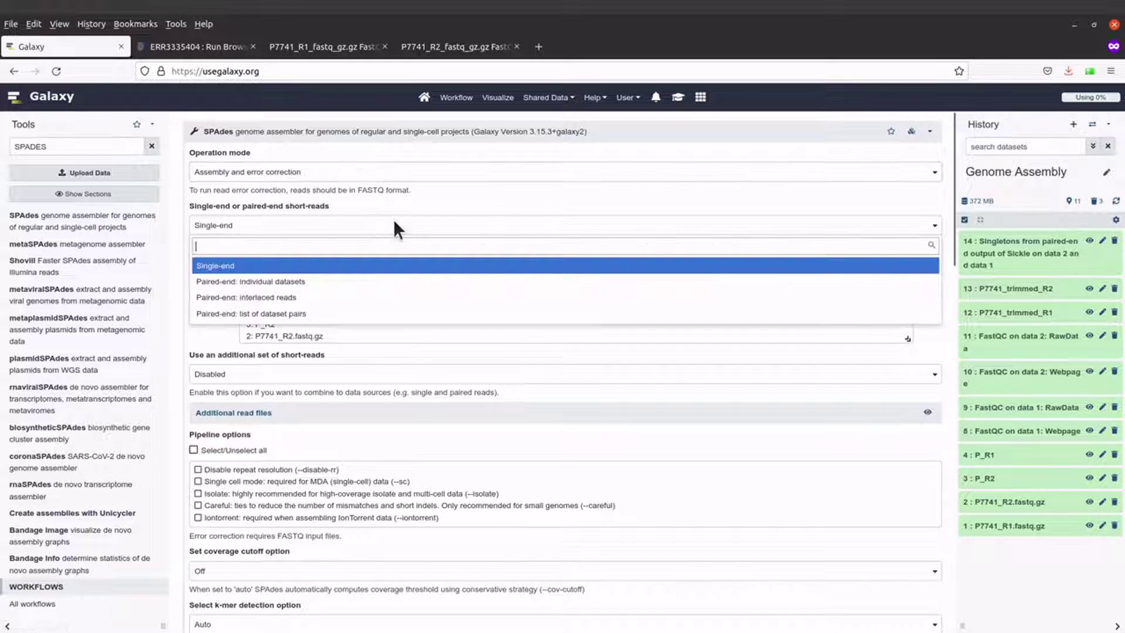
click(355, 282)
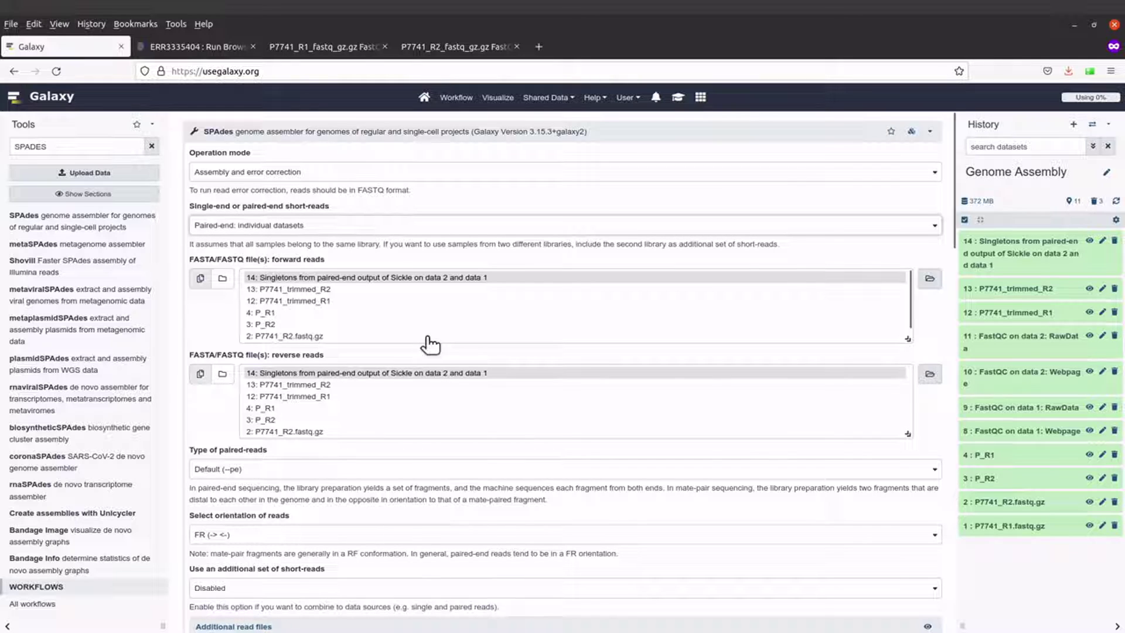
Choose dataset 12, P7741_trimmed_R1, as the forward reads file.
click(223, 281)
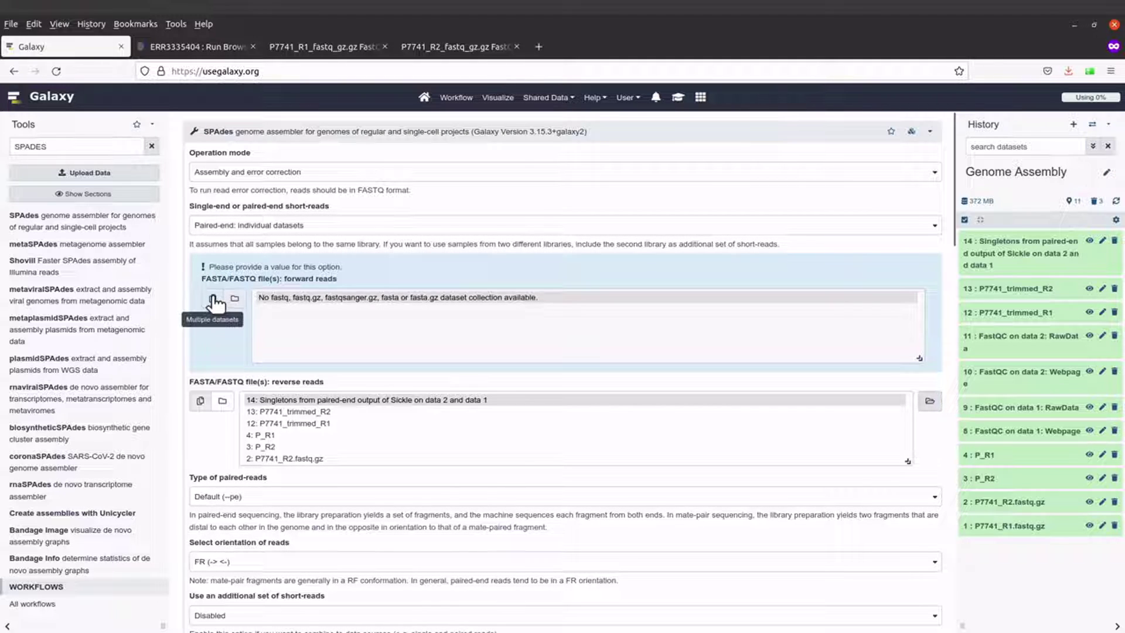
click(214, 298)
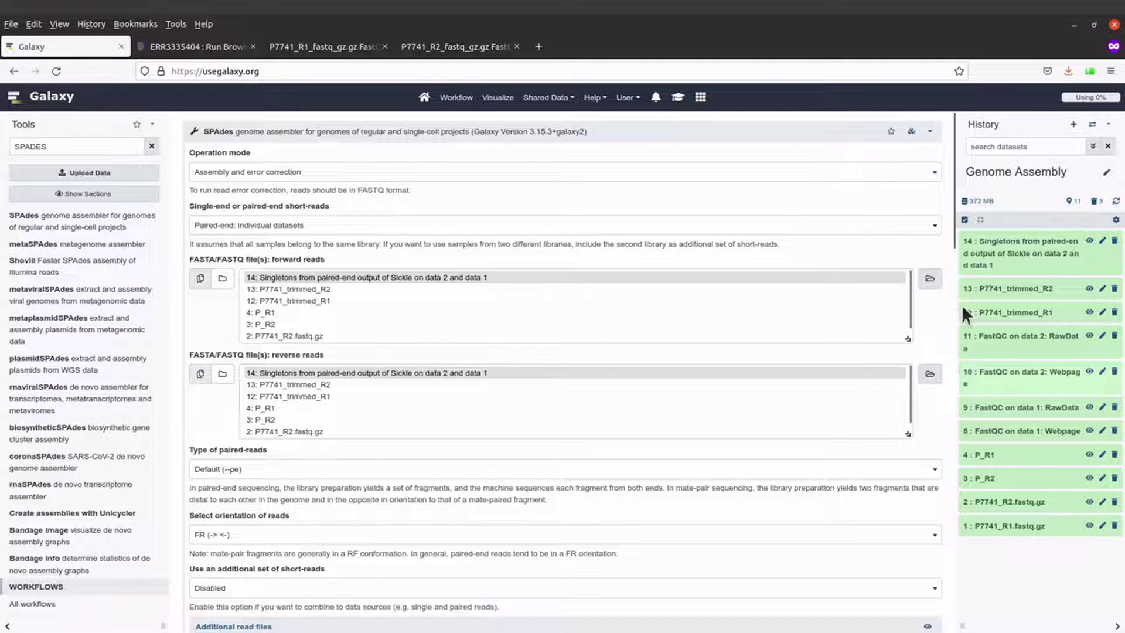
click(930, 279)
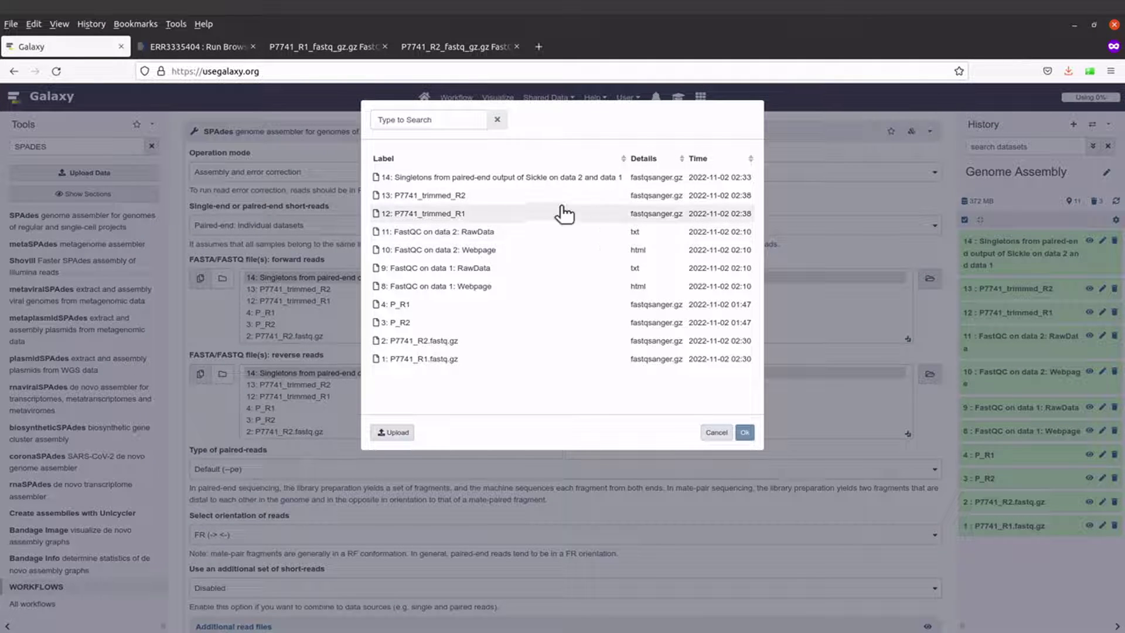
click(443, 215)
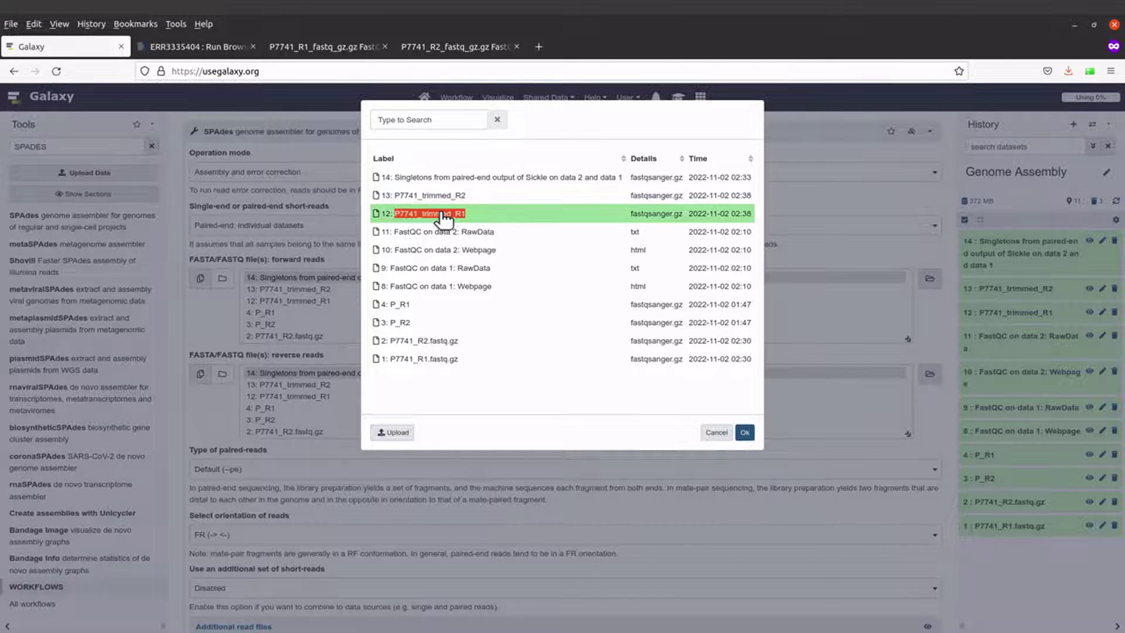
click(744, 434)
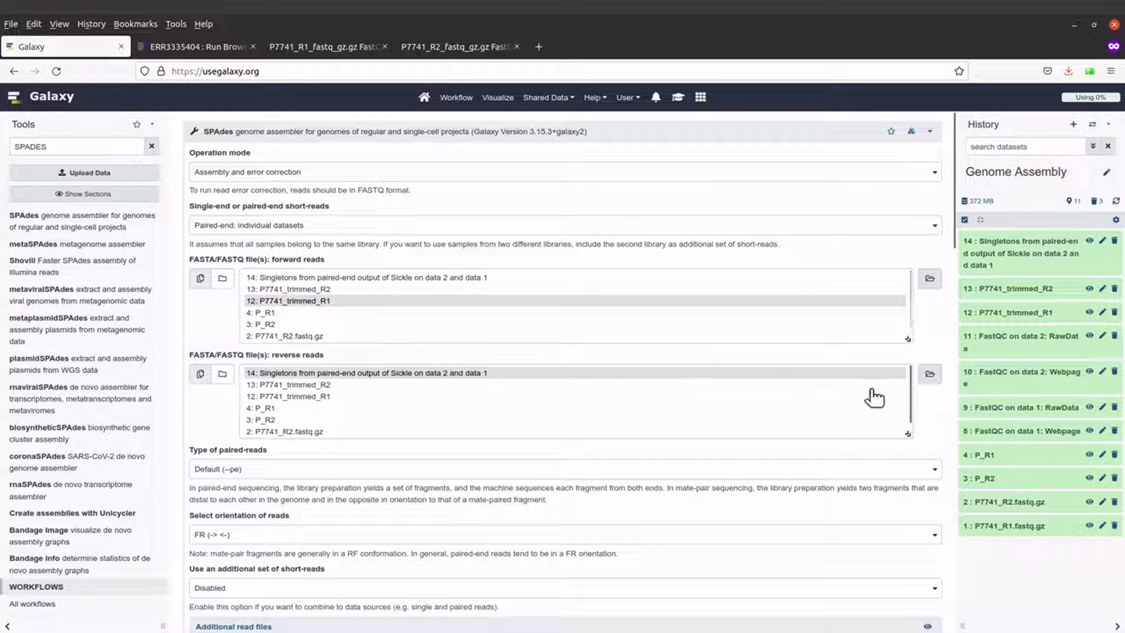
Choose dataset 13, P7741_trimmed_R2, as the reverse reads file.
click(929, 375)
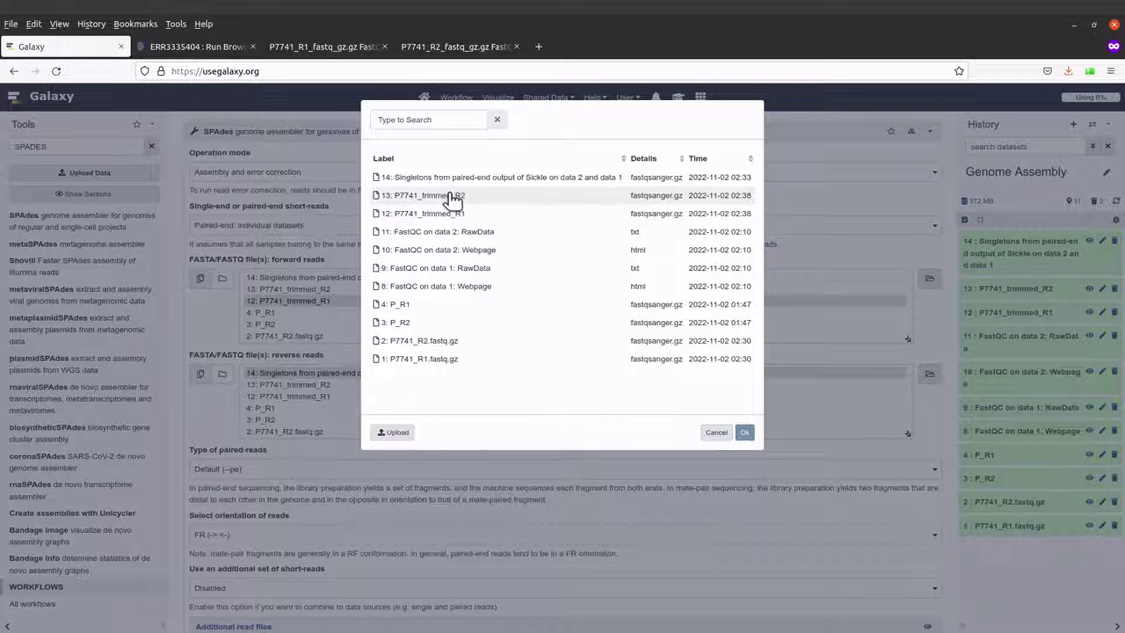
click(469, 198)
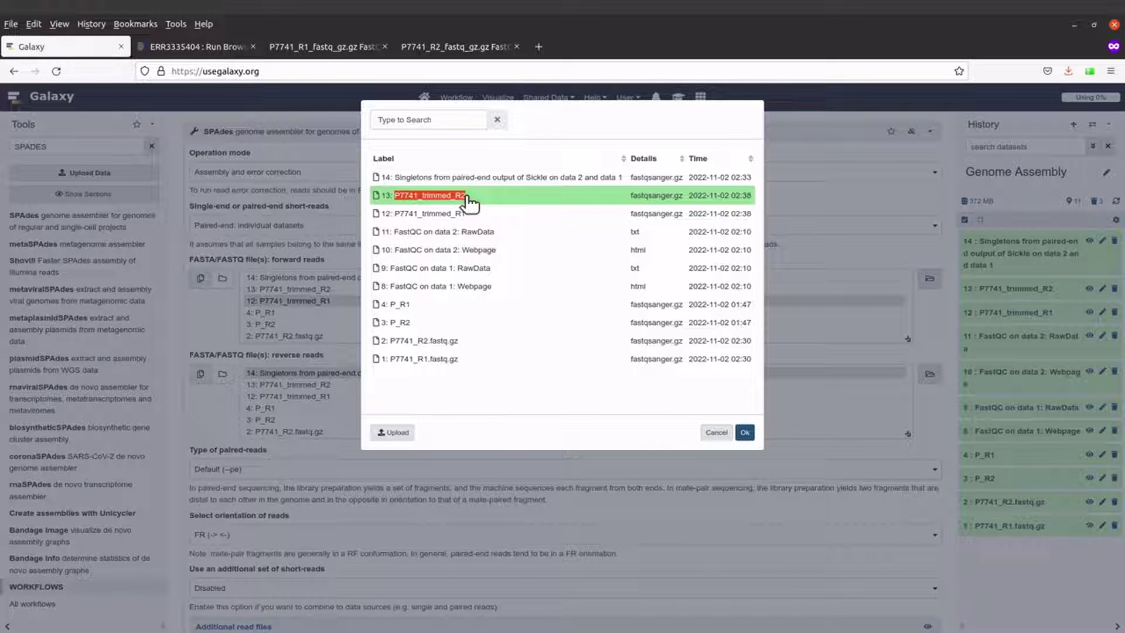
click(469, 199)
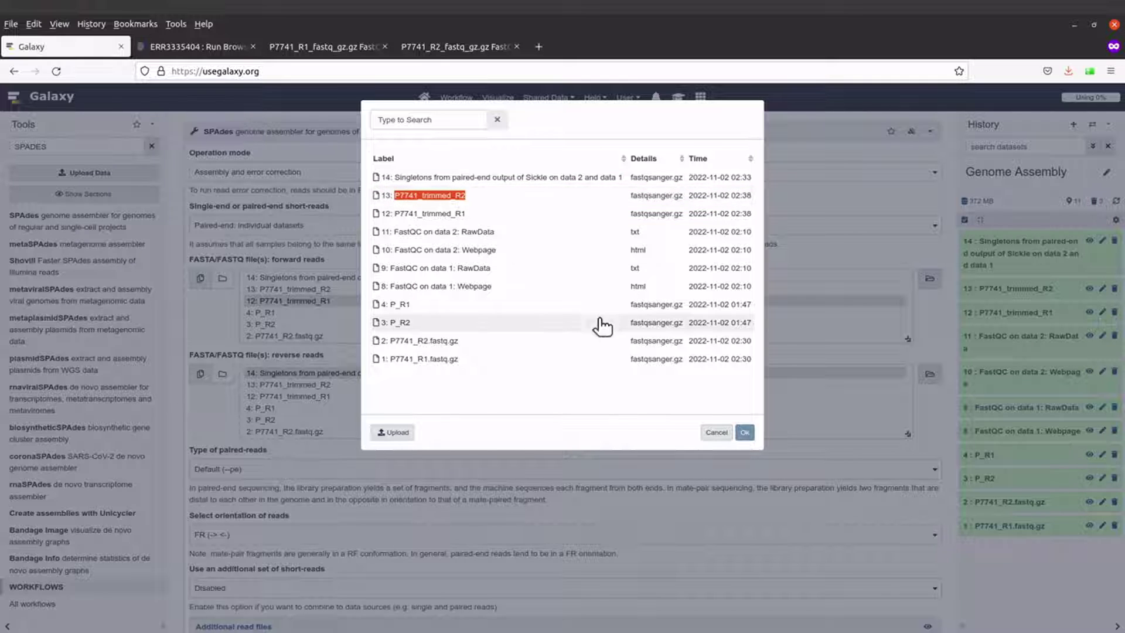
click(483, 195)
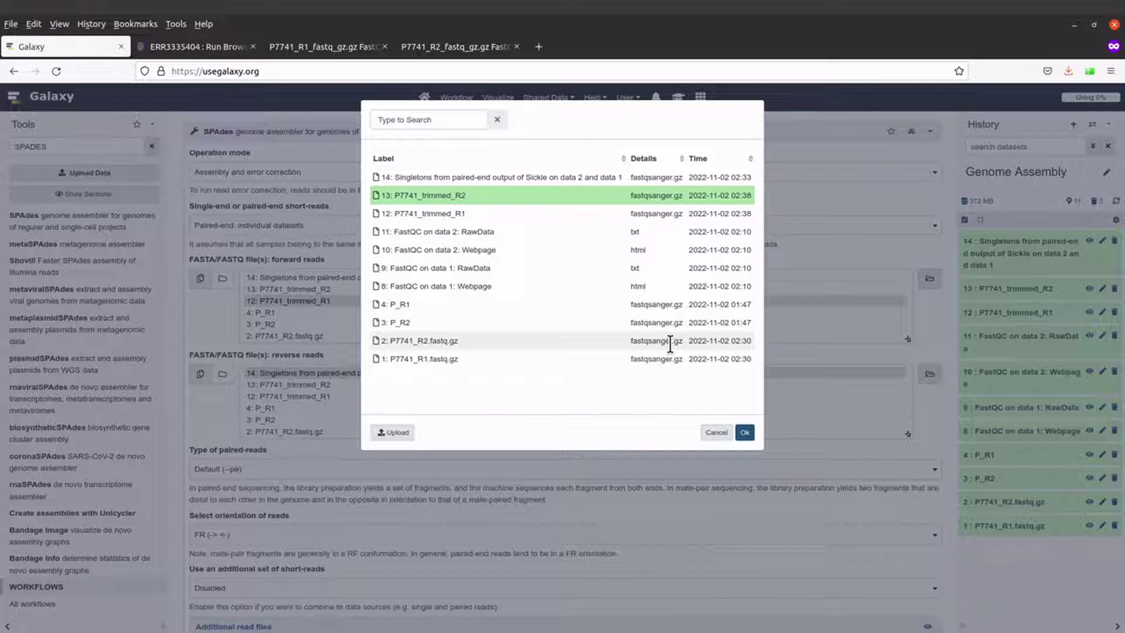
click(744, 433)
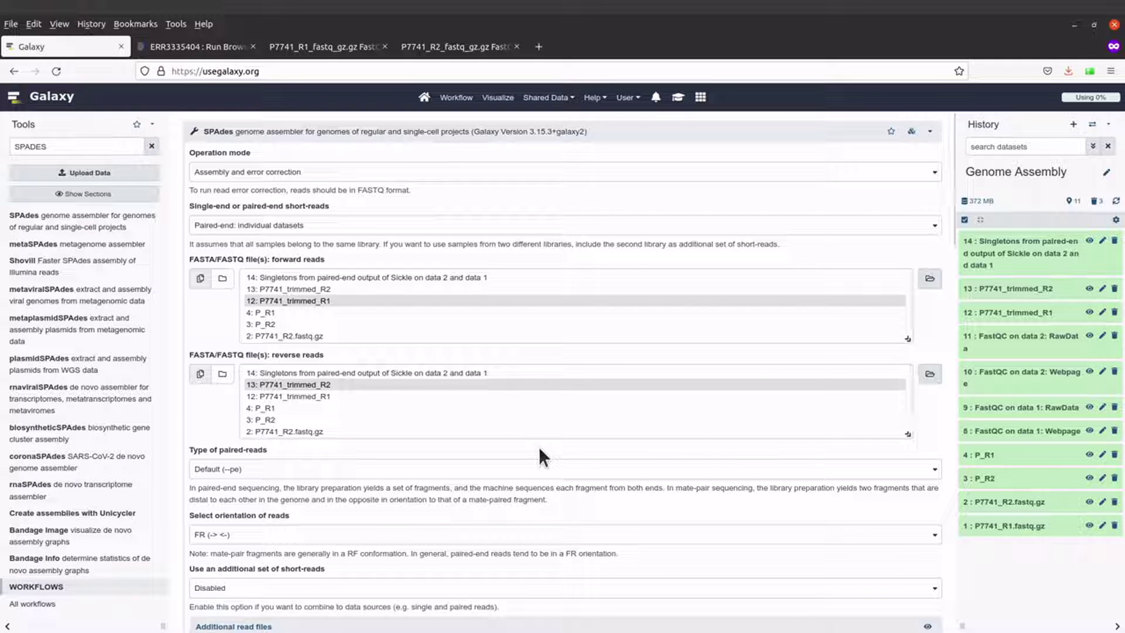
Check the sequencing type on the ERR3335404 run page, then enable the Careful pipeline option (--careful) in the SPAdes form.
scroll(539, 449, down, 3)
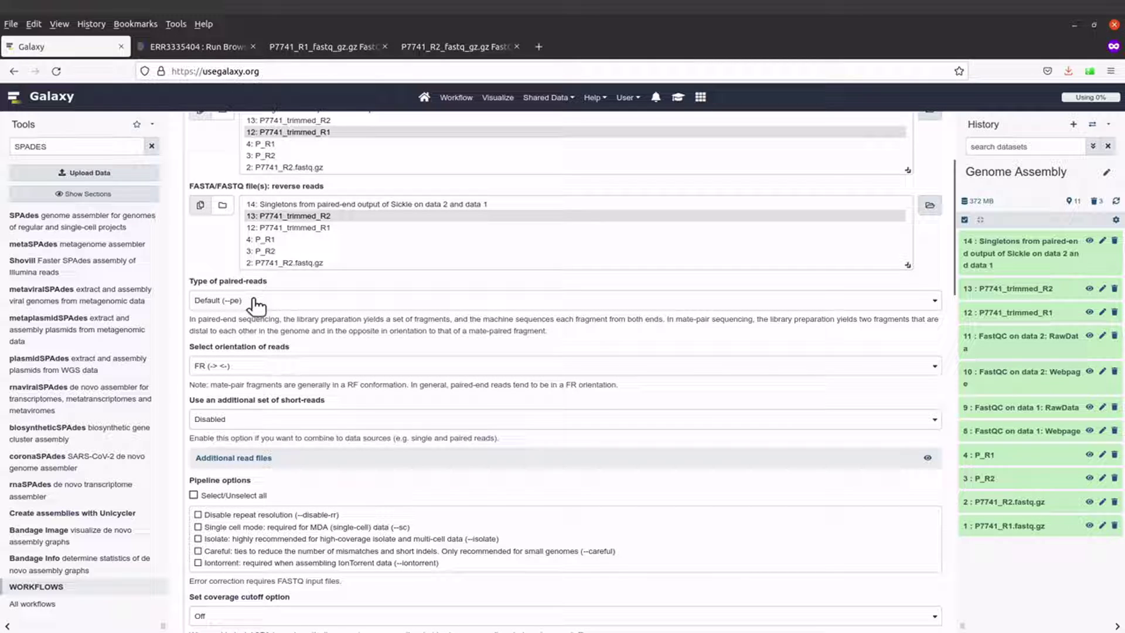
scroll(271, 299, down, 2)
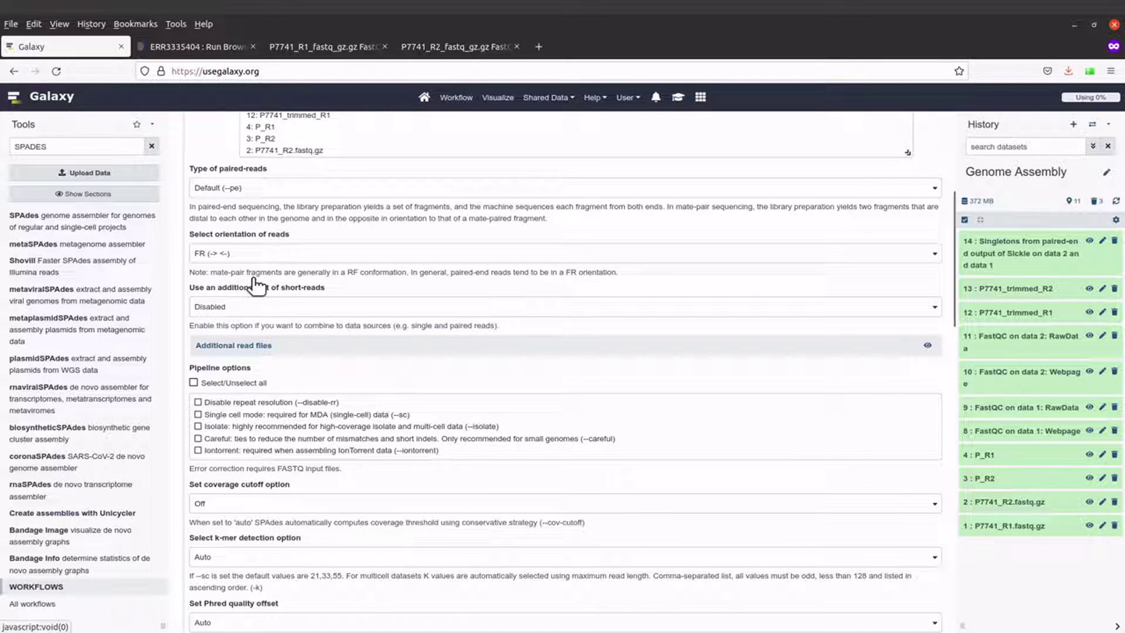
scroll(257, 318, down, 1)
scroll(258, 292, down, 2)
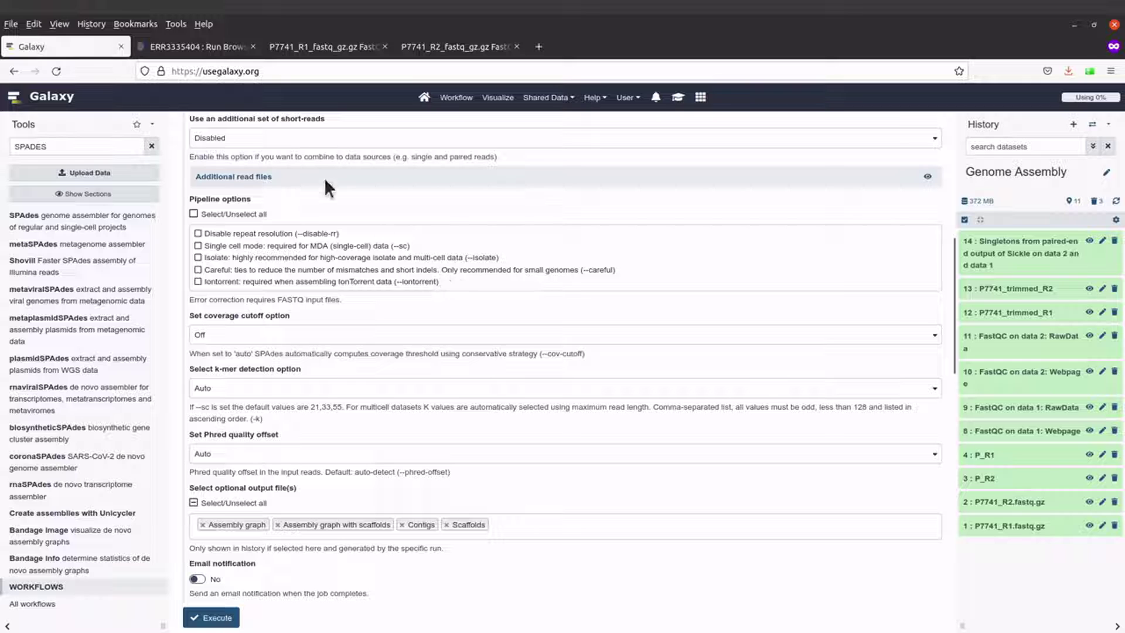
click(208, 52)
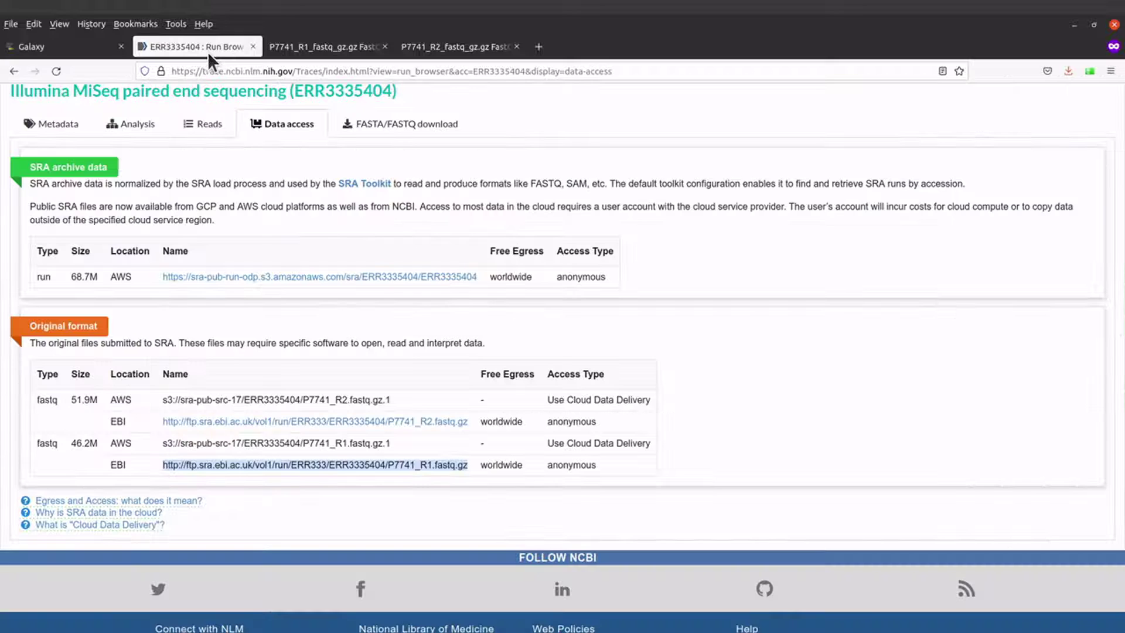
click(79, 48)
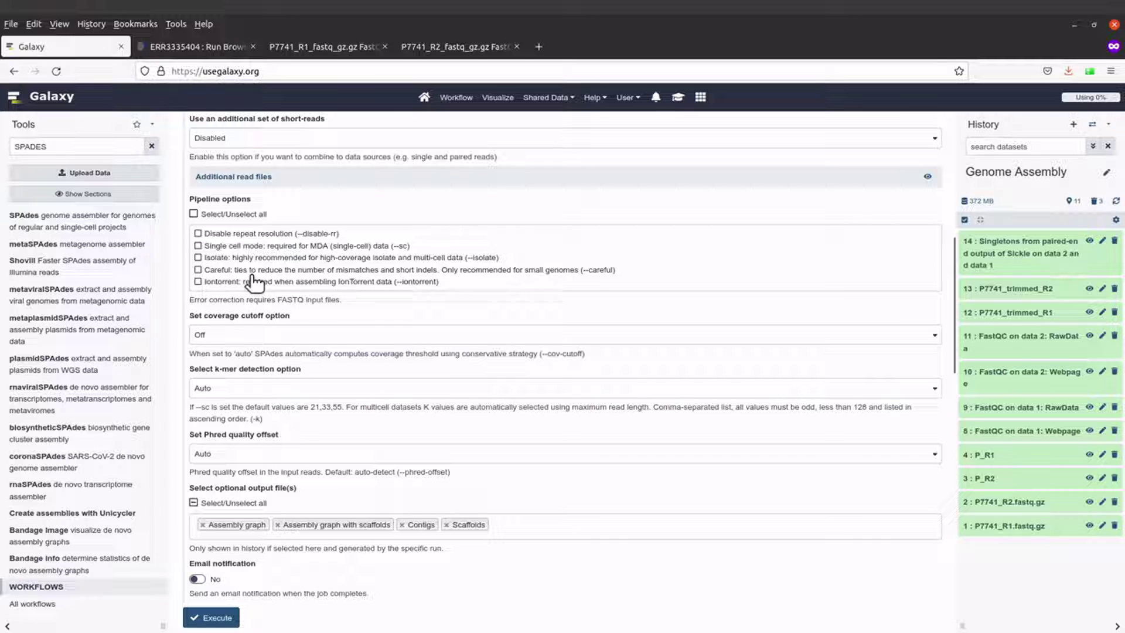
click(199, 270)
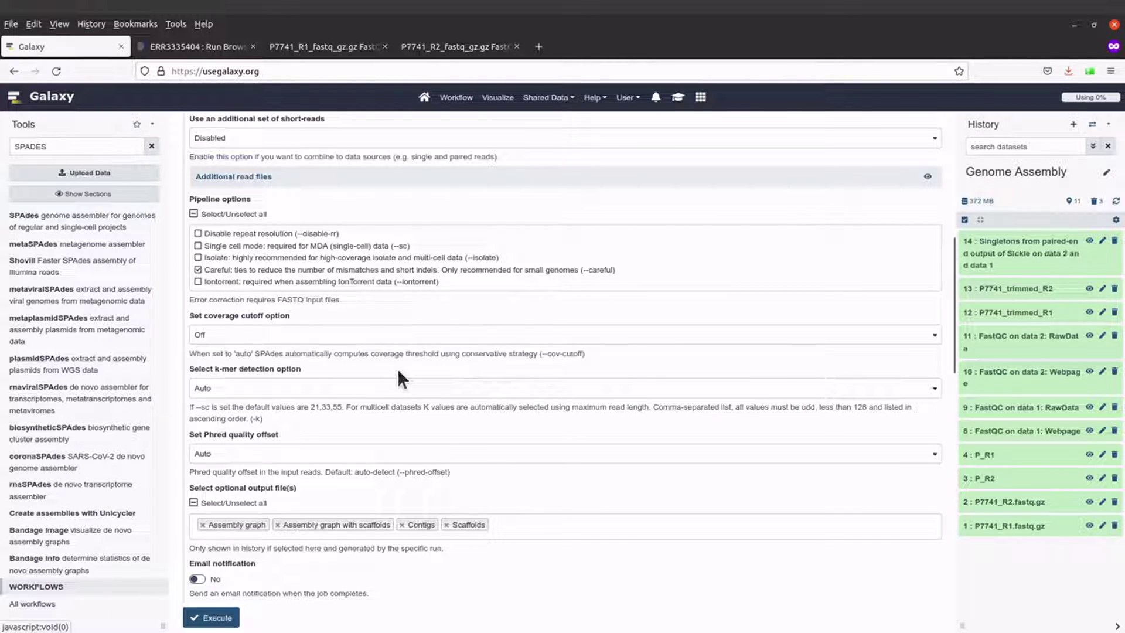
Review the SPAdes parameters, inputs and optional output files, and execute the assembly job.
scroll(405, 375, down, 2)
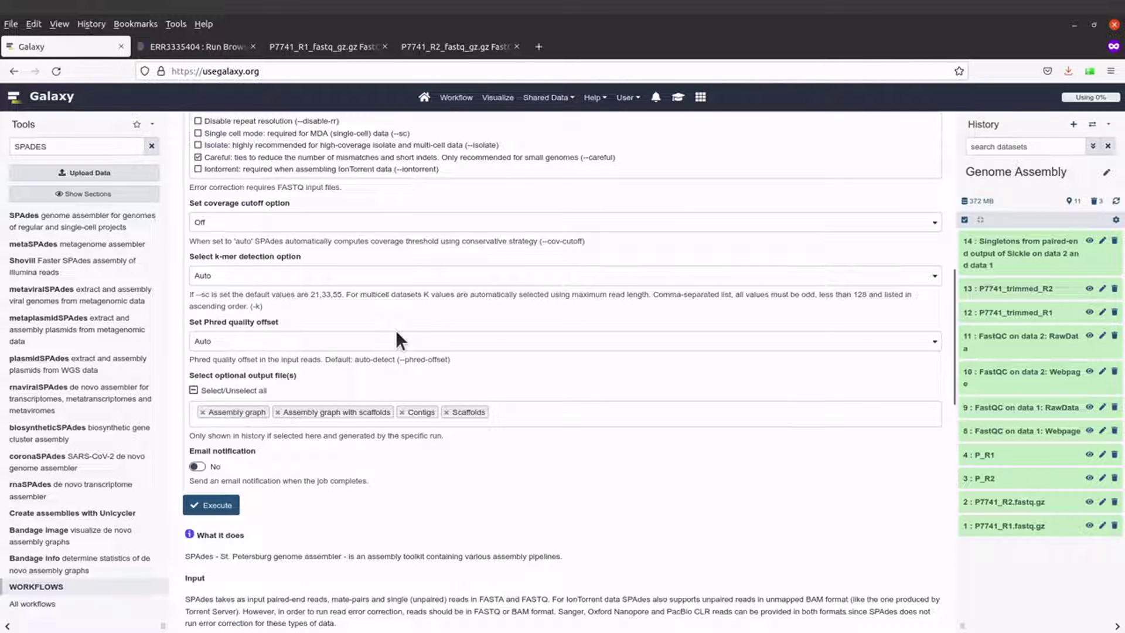
scroll(397, 333, down, 2)
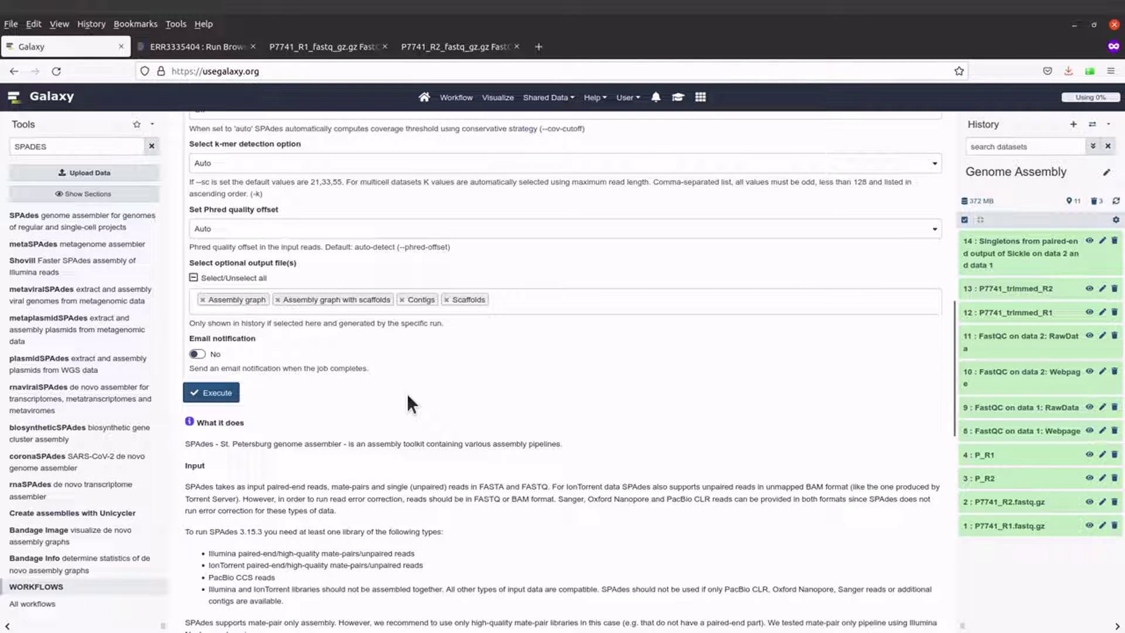
scroll(408, 397, up, 1)
scroll(407, 397, down, 4)
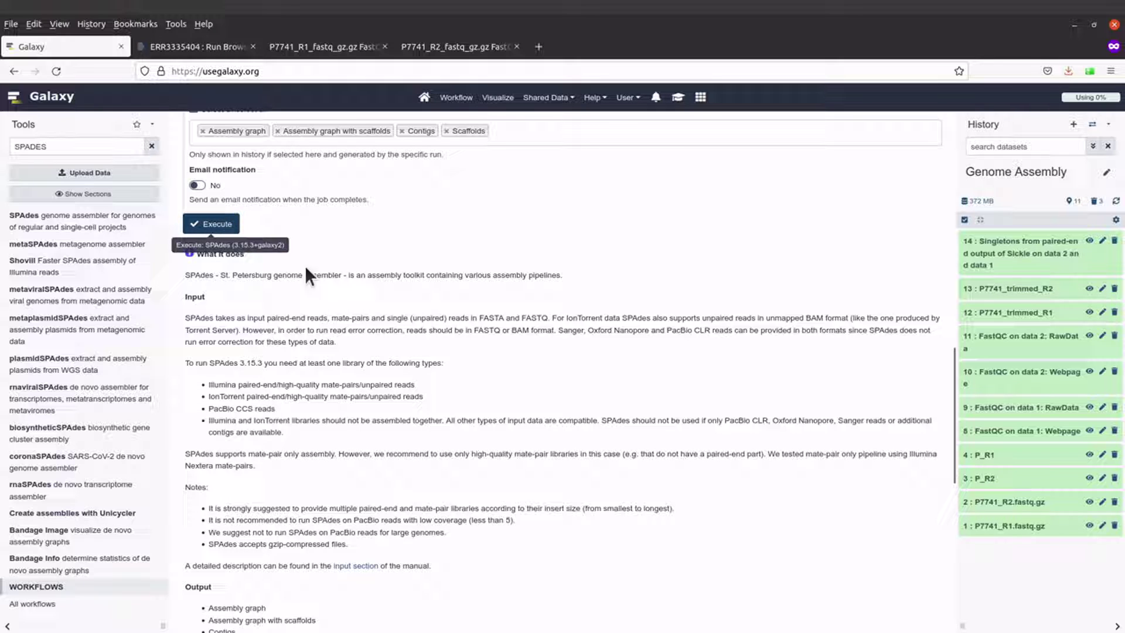
scroll(420, 295, up, 6)
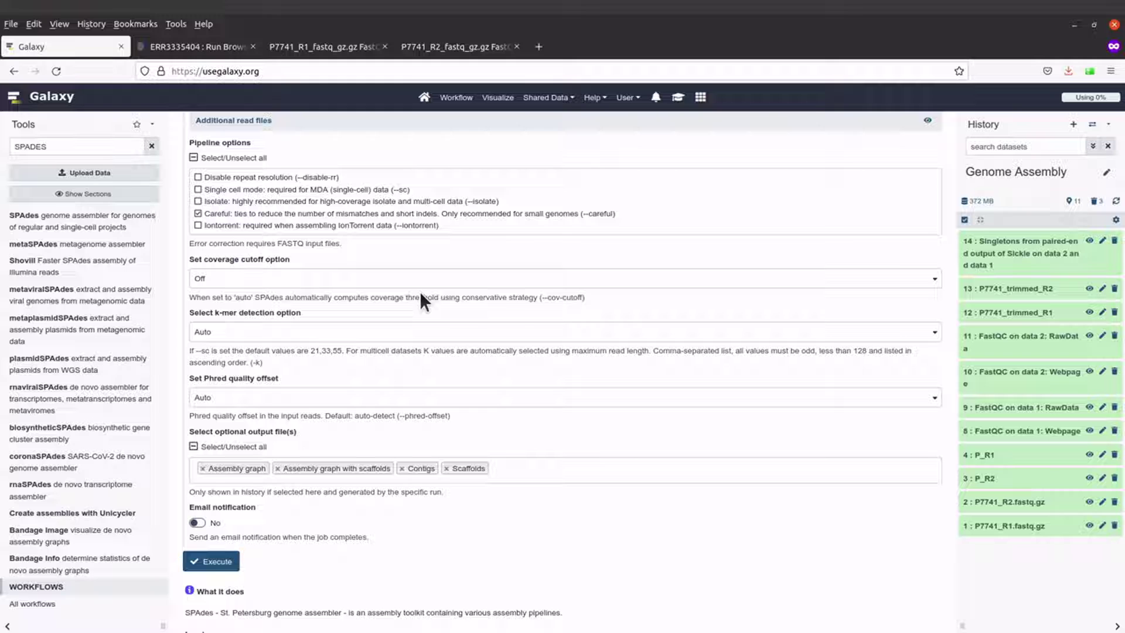
scroll(433, 269, up, 7)
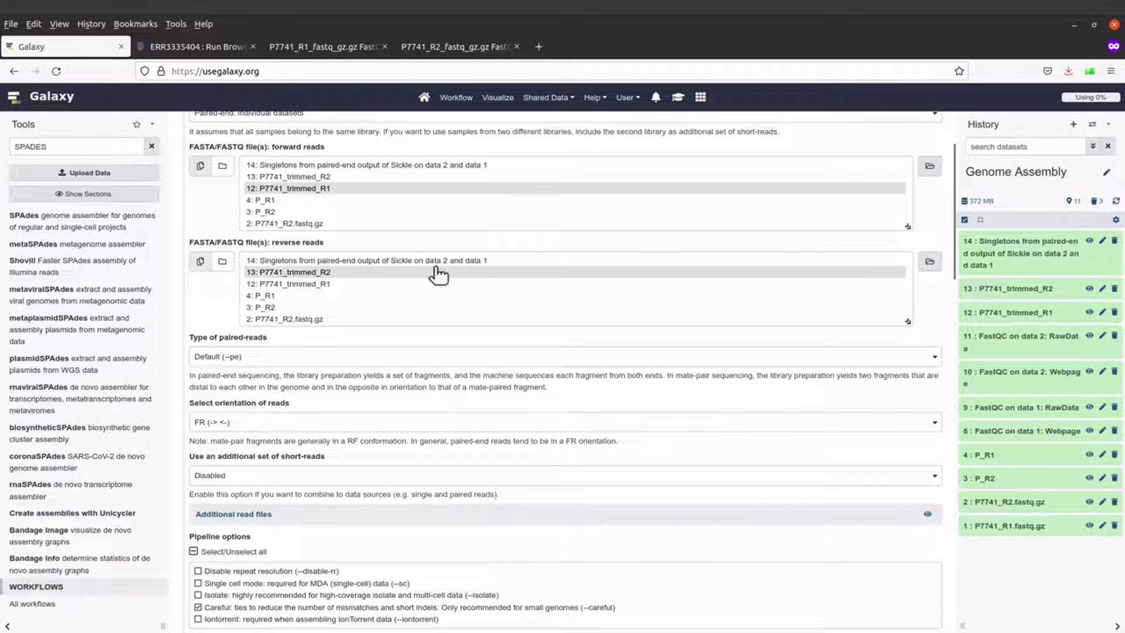
scroll(448, 371, down, 5)
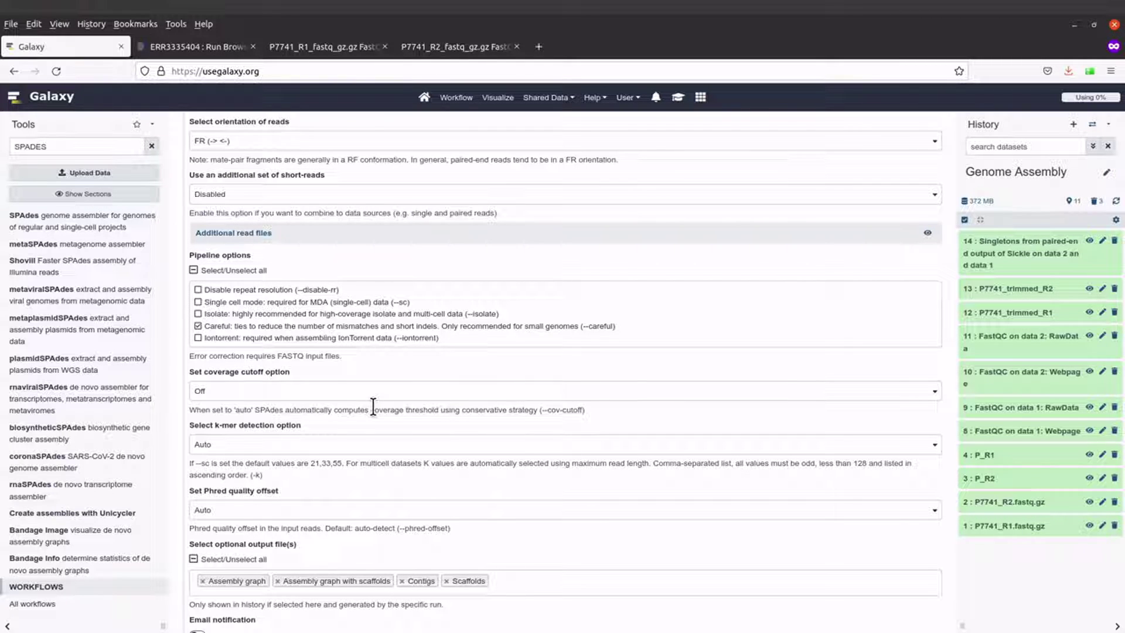
scroll(373, 406, down, 2)
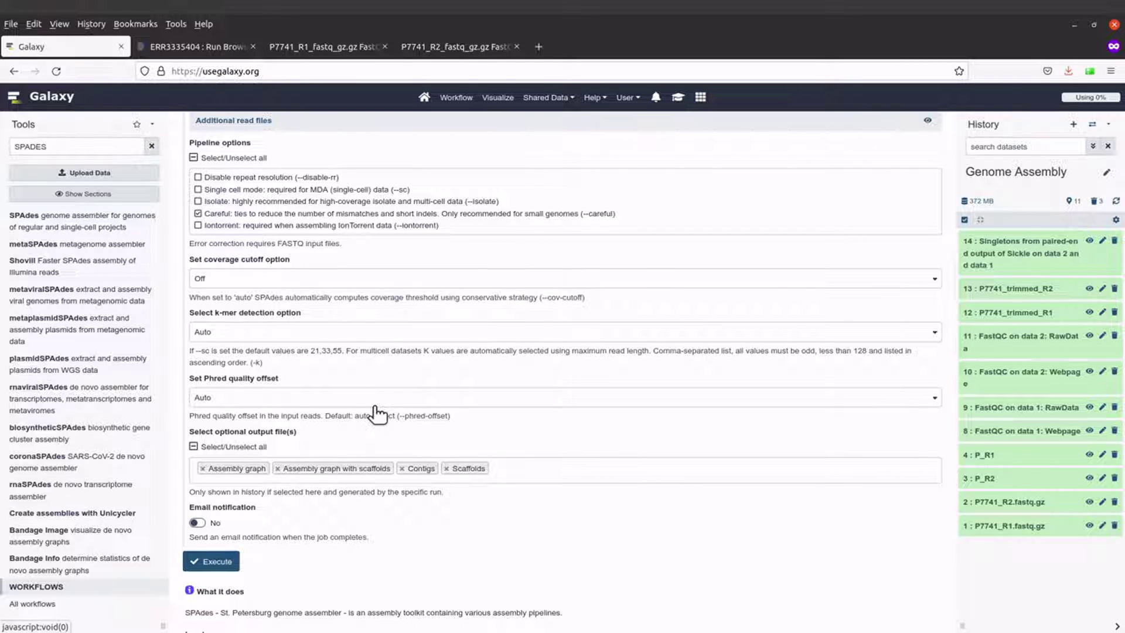
scroll(375, 408, down, 4)
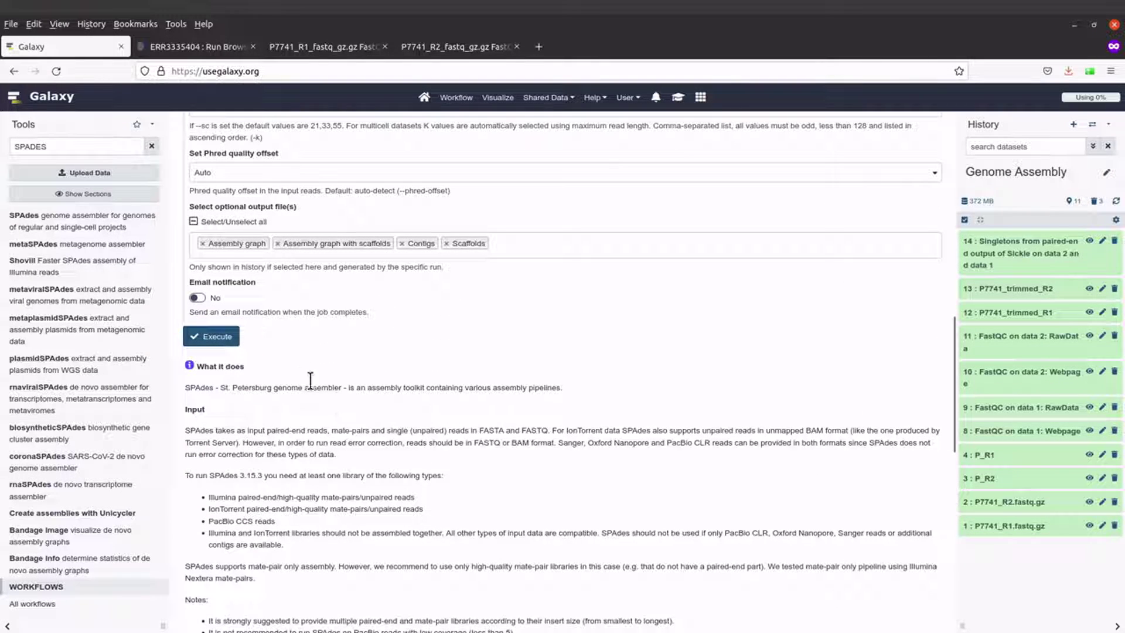
click(217, 340)
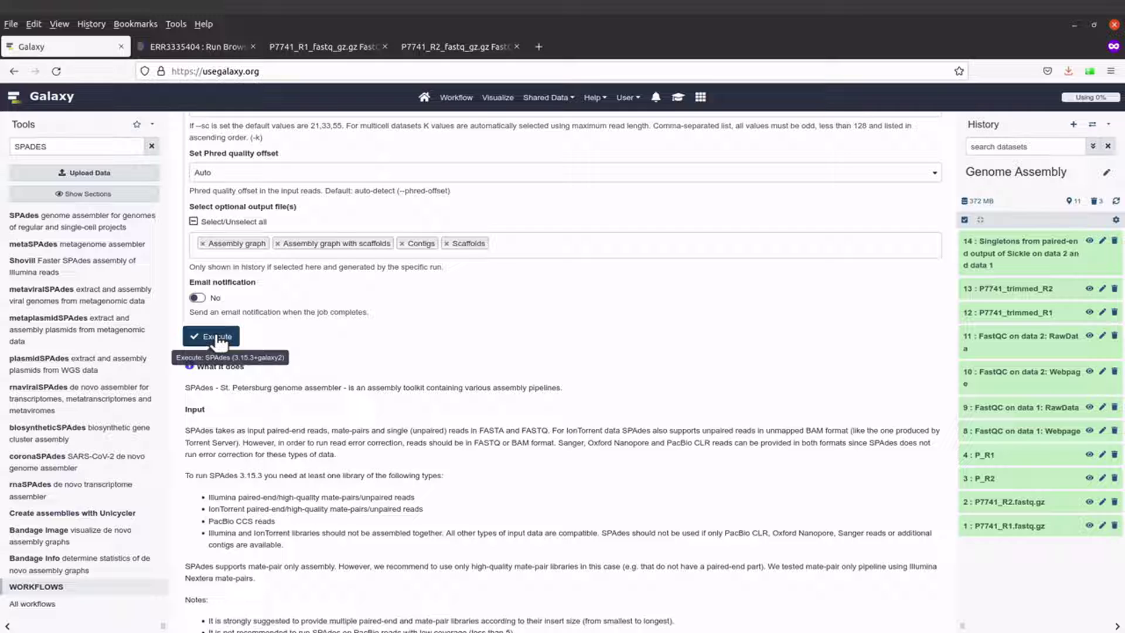